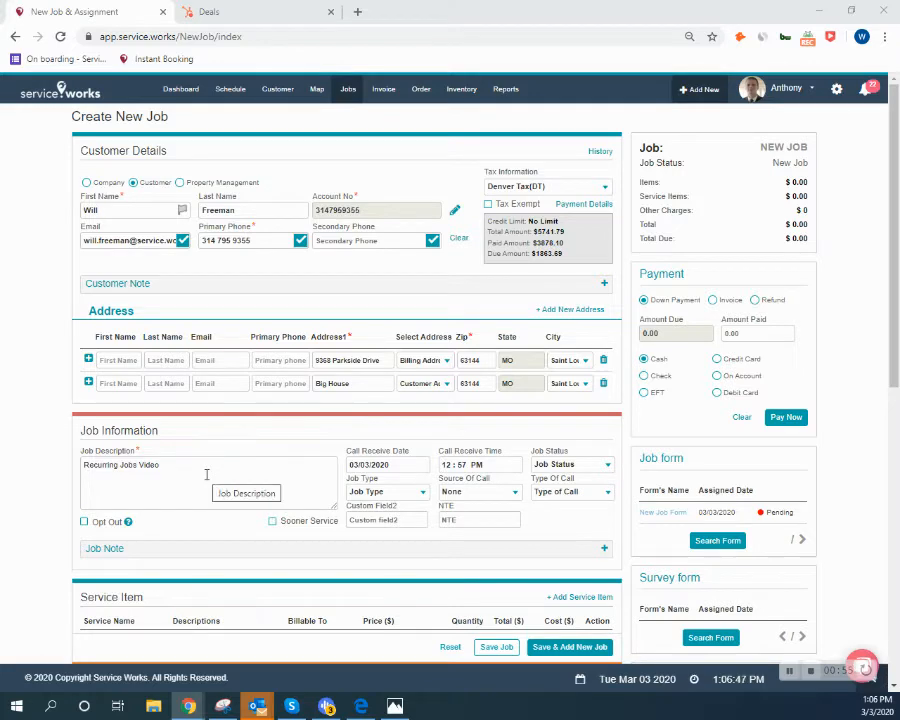
# - Add a Plumbing service item to the new job with a price of 100 per unit
pyautogui.scroll(-1, 207, 474)
pyautogui.scroll(-4, 207, 474)
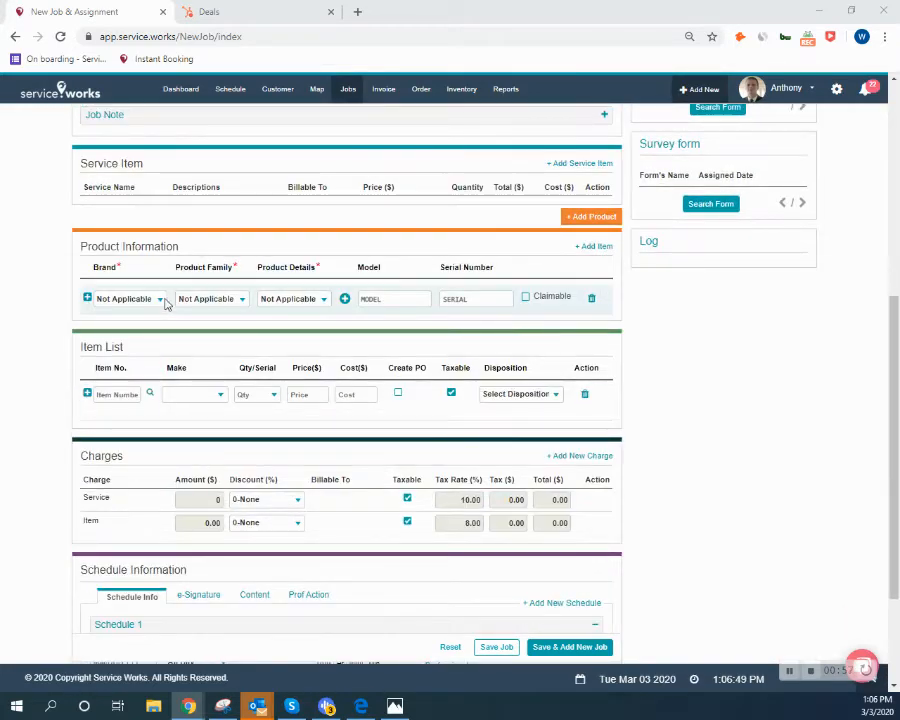
pyautogui.scroll(1, 165, 302)
pyautogui.click(588, 251)
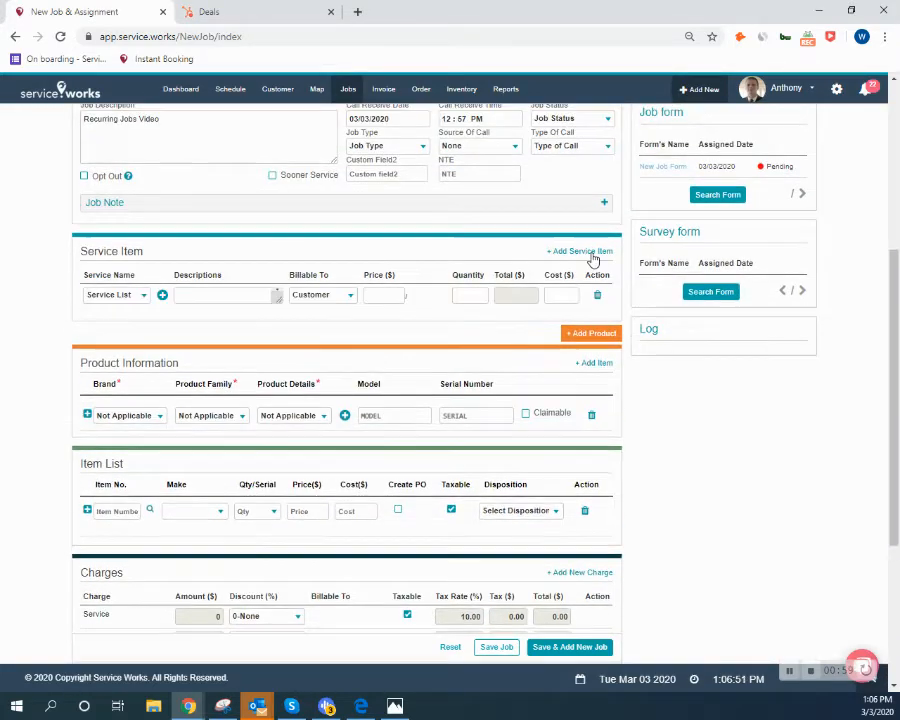
pyautogui.click(137, 299)
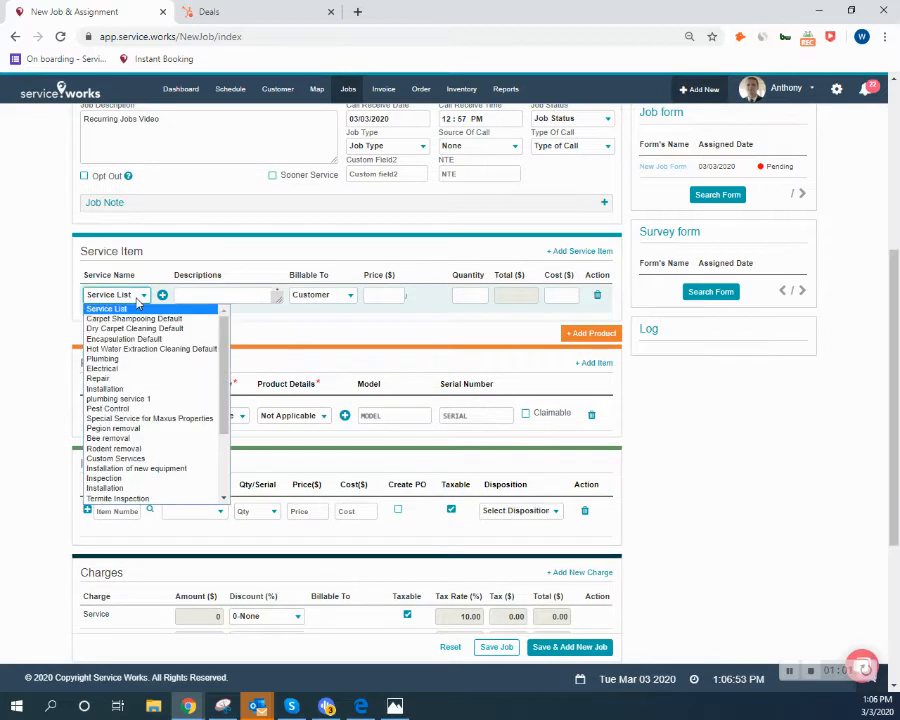
pyautogui.click(102, 358)
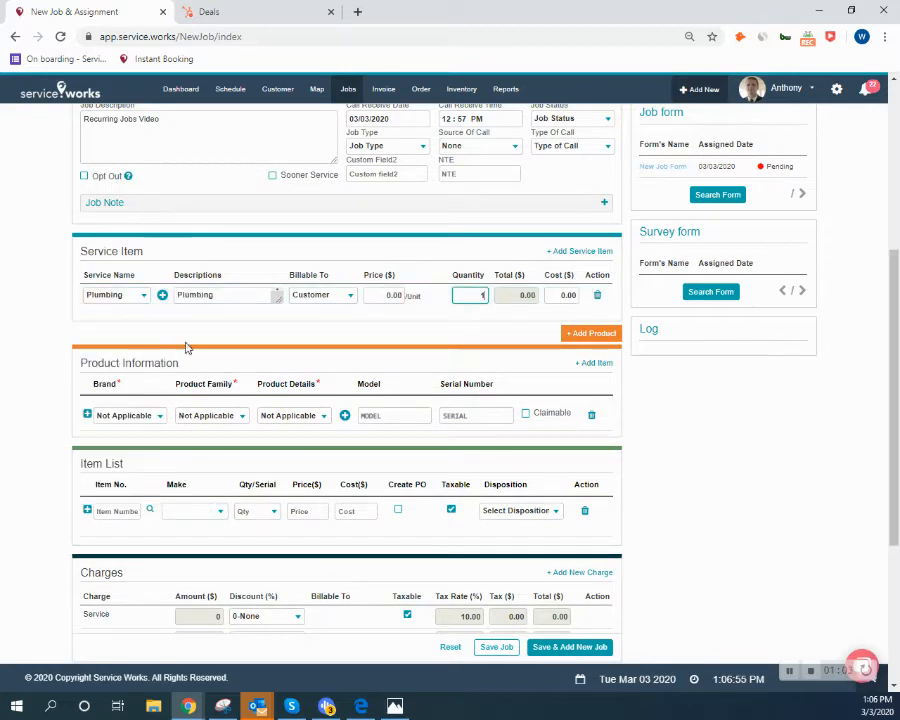
pyautogui.click(380, 295)
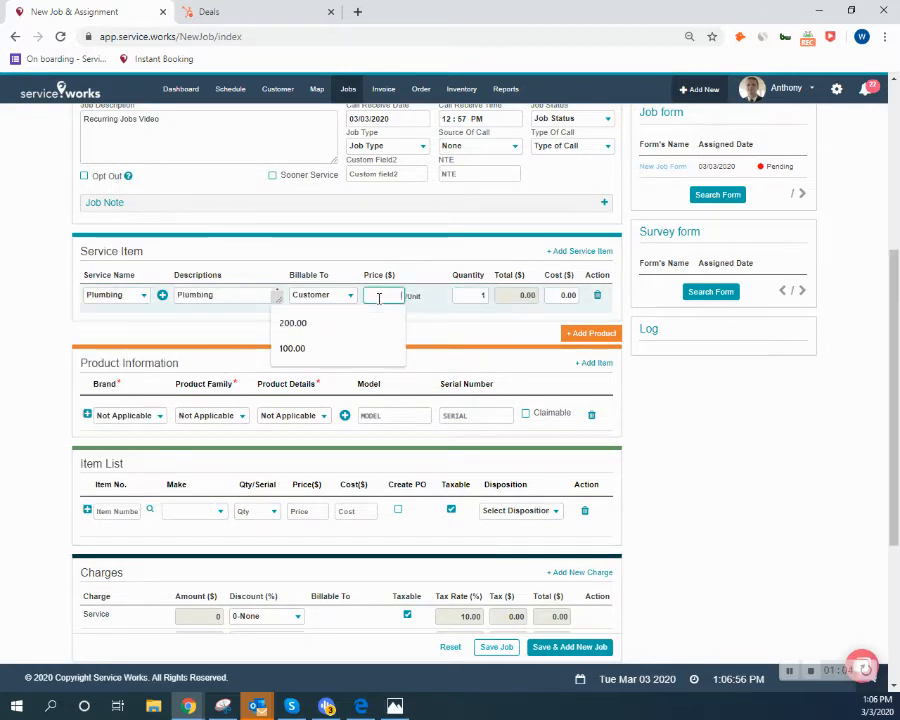
pyautogui.write('100')
pyautogui.click(456, 326)
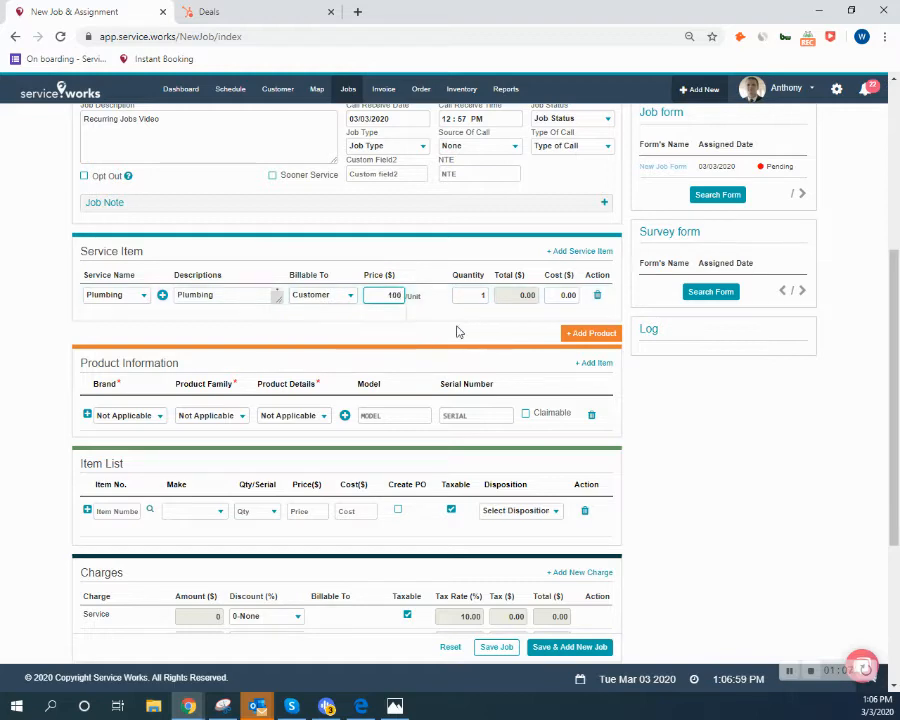
# - Schedule the job's first visit to start on 03/03/2020 and save the new job
pyautogui.scroll(-3, 456, 328)
pyautogui.scroll(-1, 457, 330)
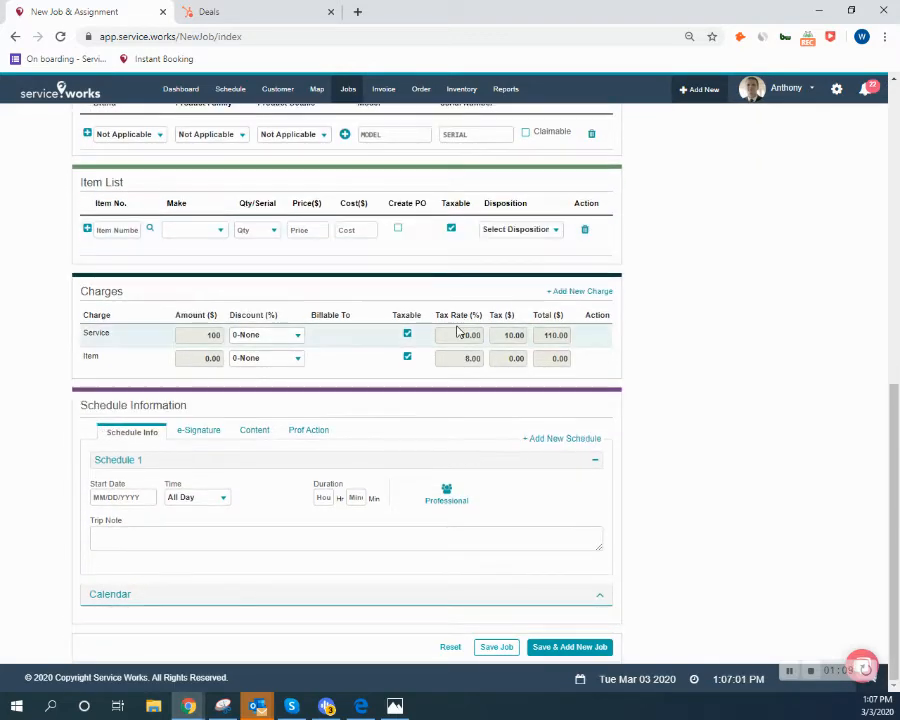
pyautogui.click(138, 493)
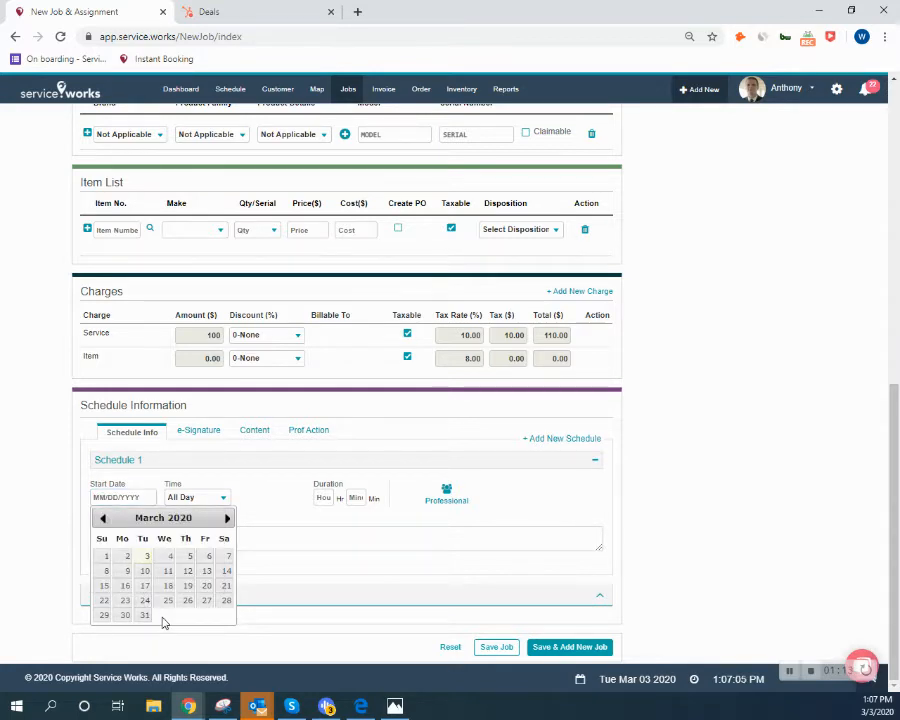
pyautogui.click(147, 557)
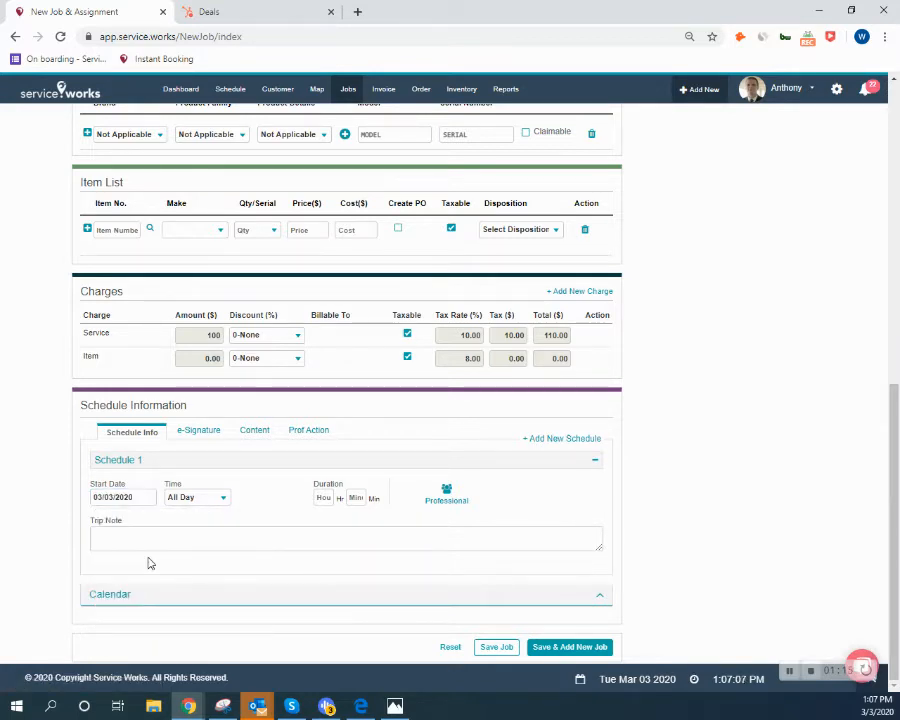
pyautogui.click(486, 646)
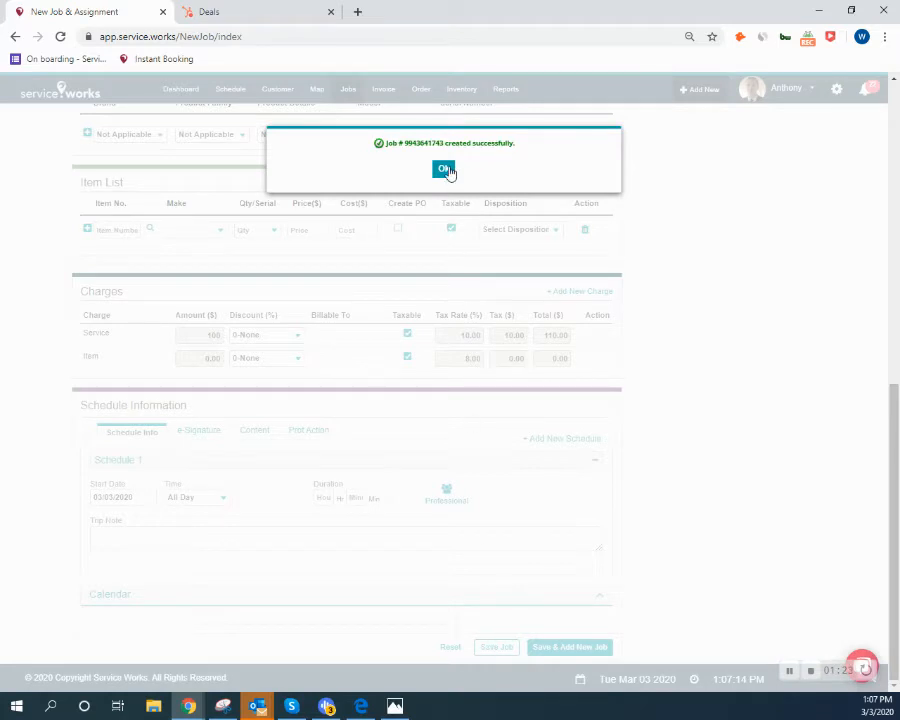
pyautogui.click(443, 168)
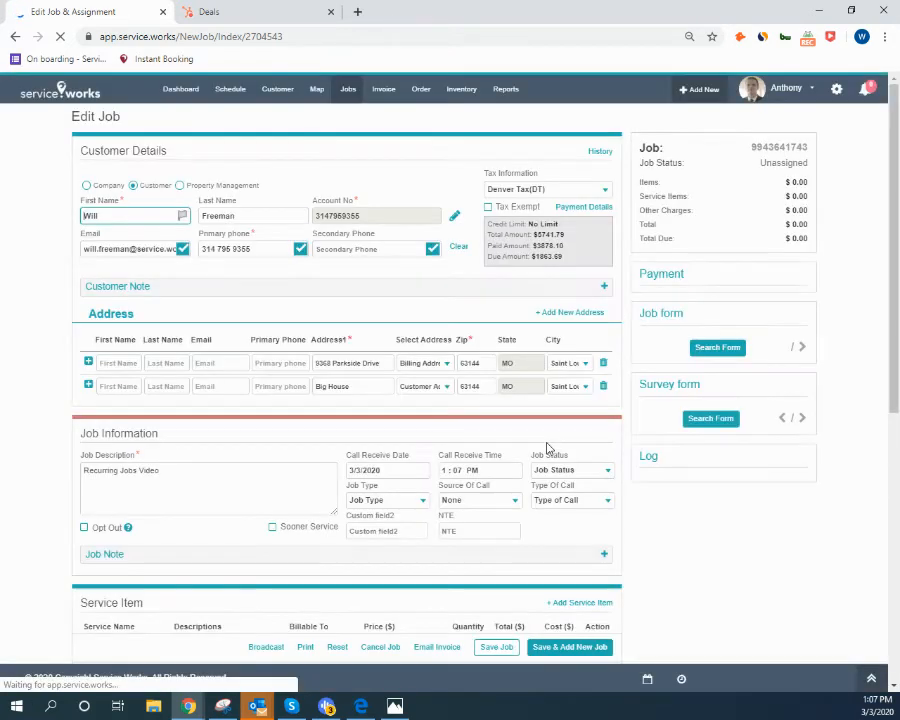
# - Set the job's schedule to recur every 1 month on the first Tuesday
pyautogui.scroll(-5, 547, 449)
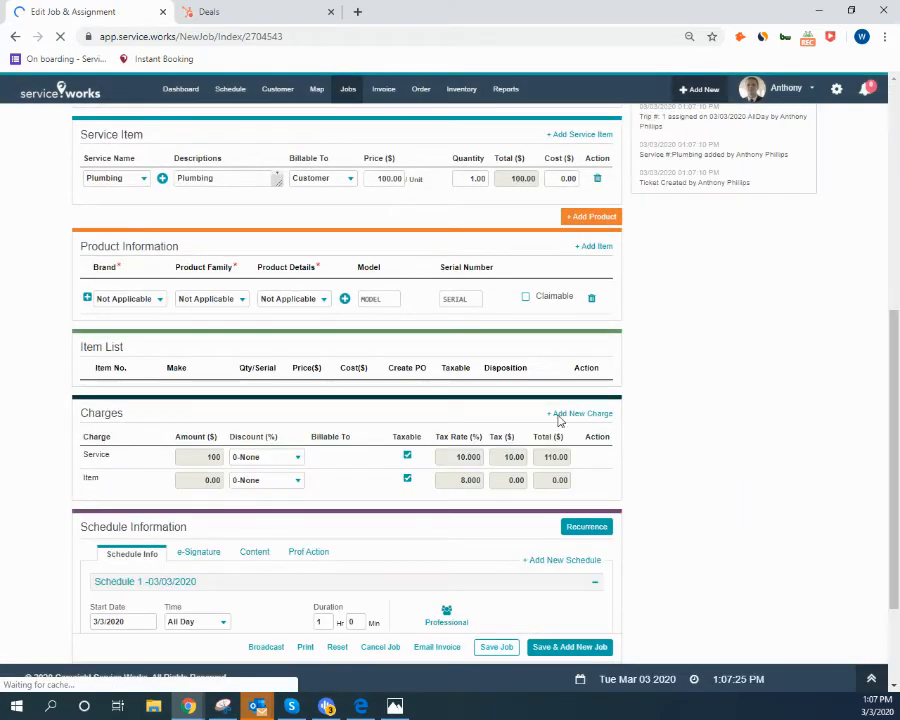
pyautogui.scroll(-3, 557, 433)
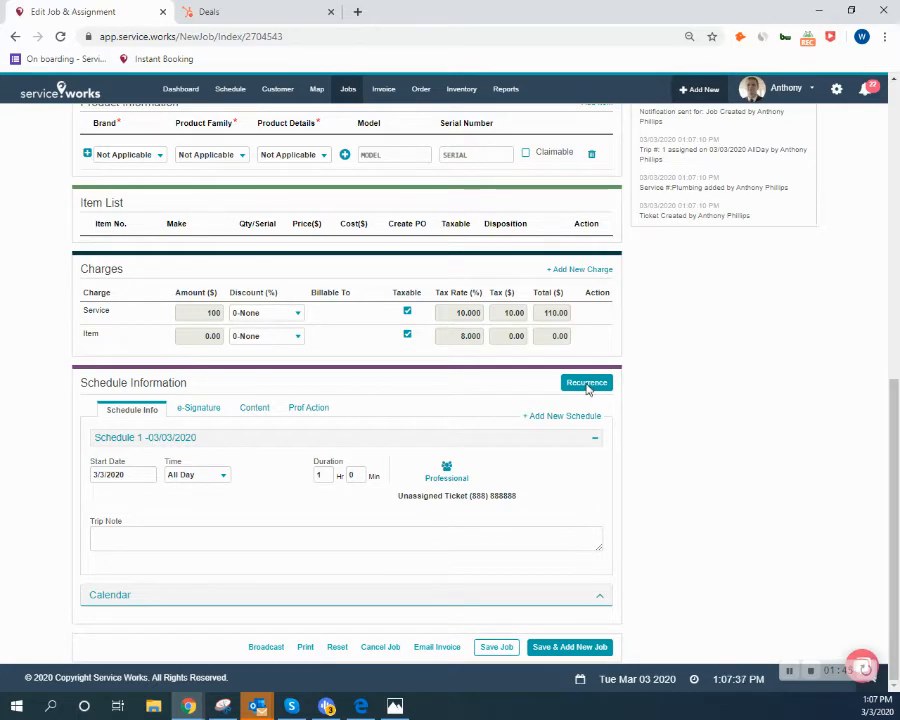
pyautogui.click(587, 386)
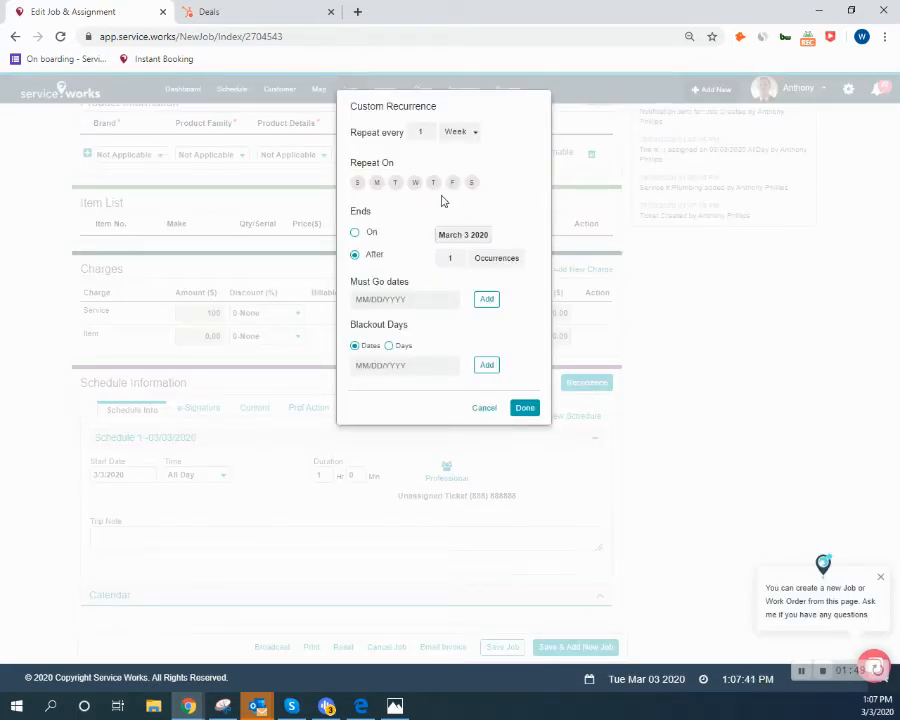
pyautogui.click(395, 184)
pyautogui.click(458, 132)
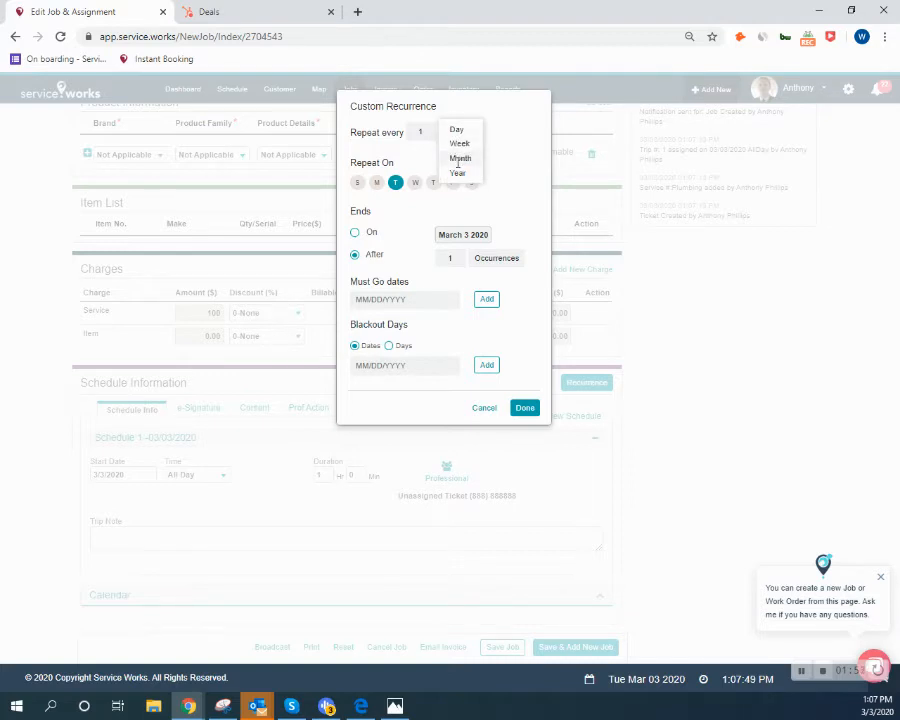
pyautogui.click(459, 159)
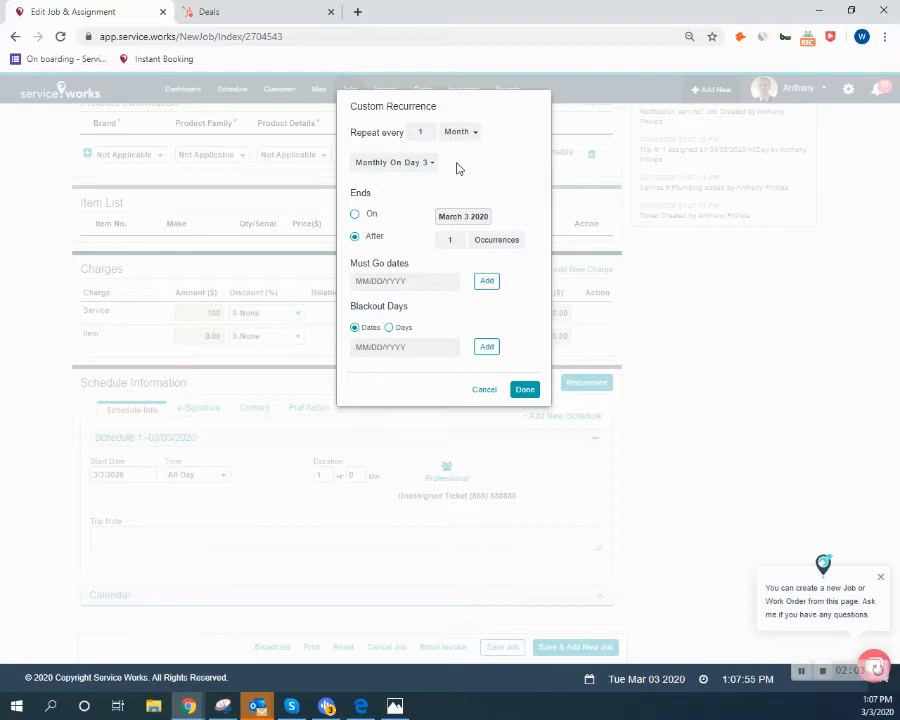
pyautogui.click(431, 163)
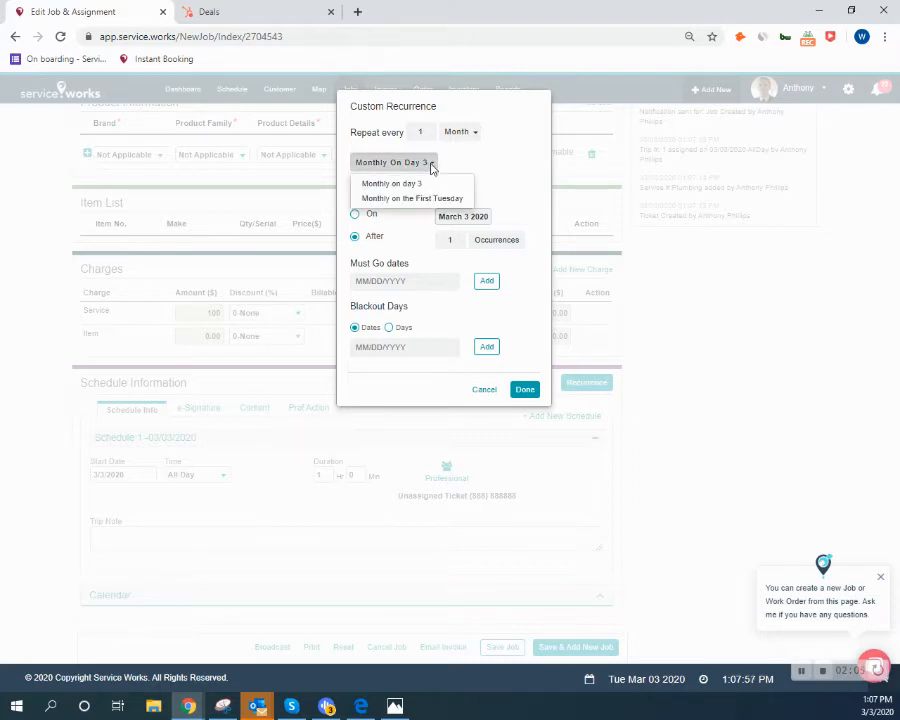
pyautogui.click(424, 198)
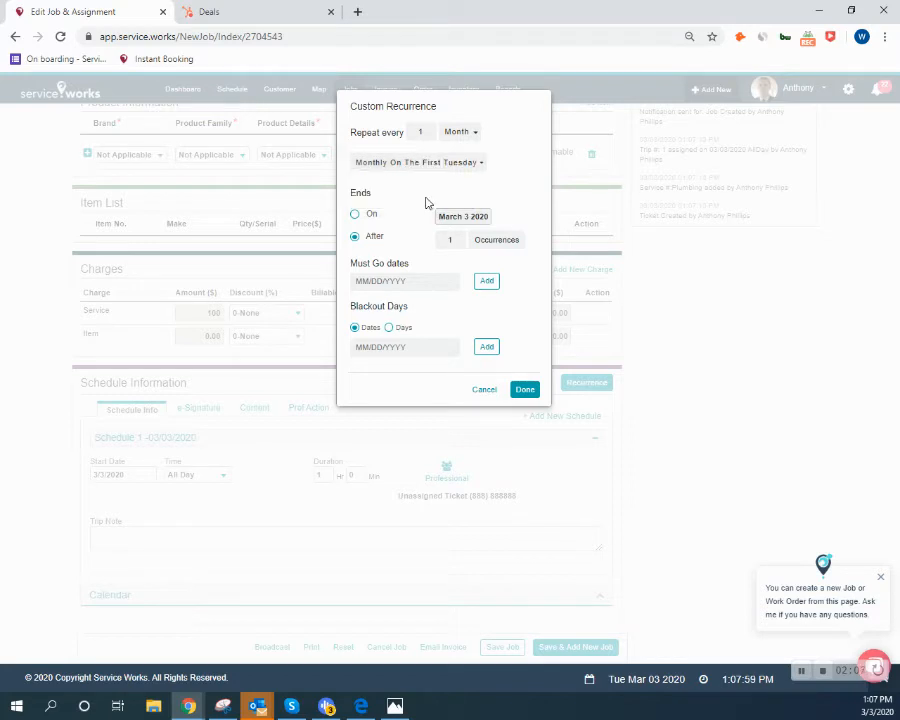
# - Set the recurrence to end on December 31, 2020, apply it and save the job
pyautogui.click(370, 216)
pyautogui.click(441, 216)
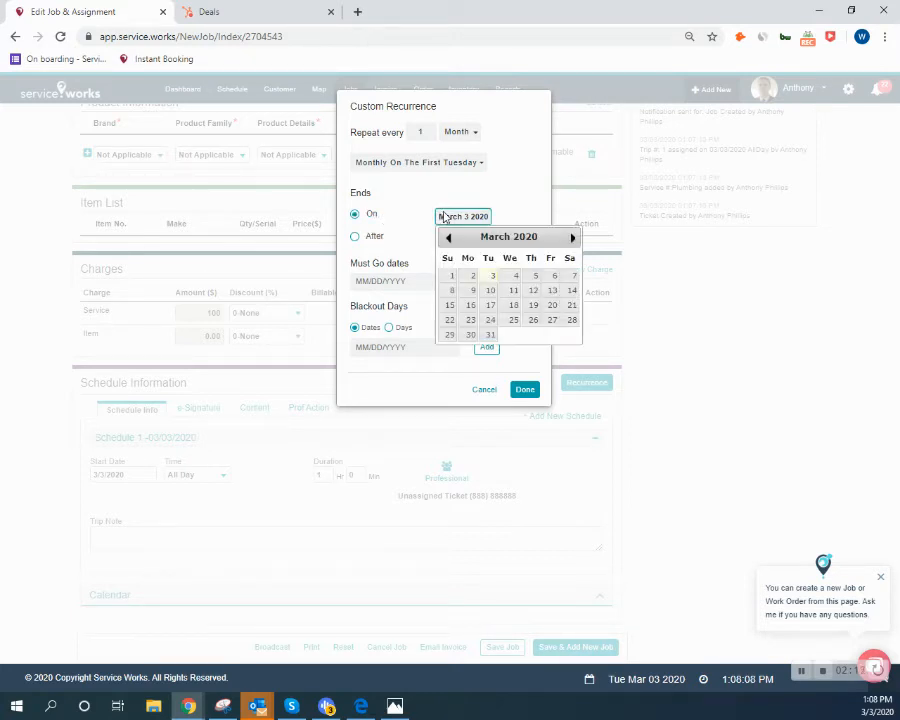
pyautogui.click(573, 237)
pyautogui.click(574, 238)
pyautogui.click(574, 238)
pyautogui.click(574, 238)
pyautogui.click(574, 238)
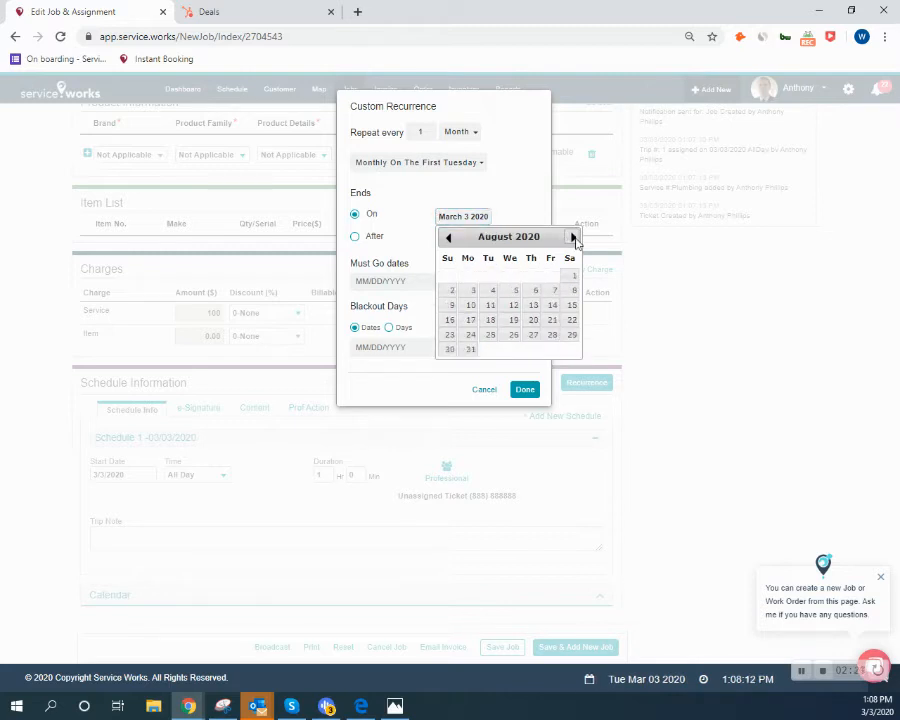
pyautogui.click(574, 238)
pyautogui.click(574, 238)
pyautogui.click(574, 238)
pyautogui.click(574, 238)
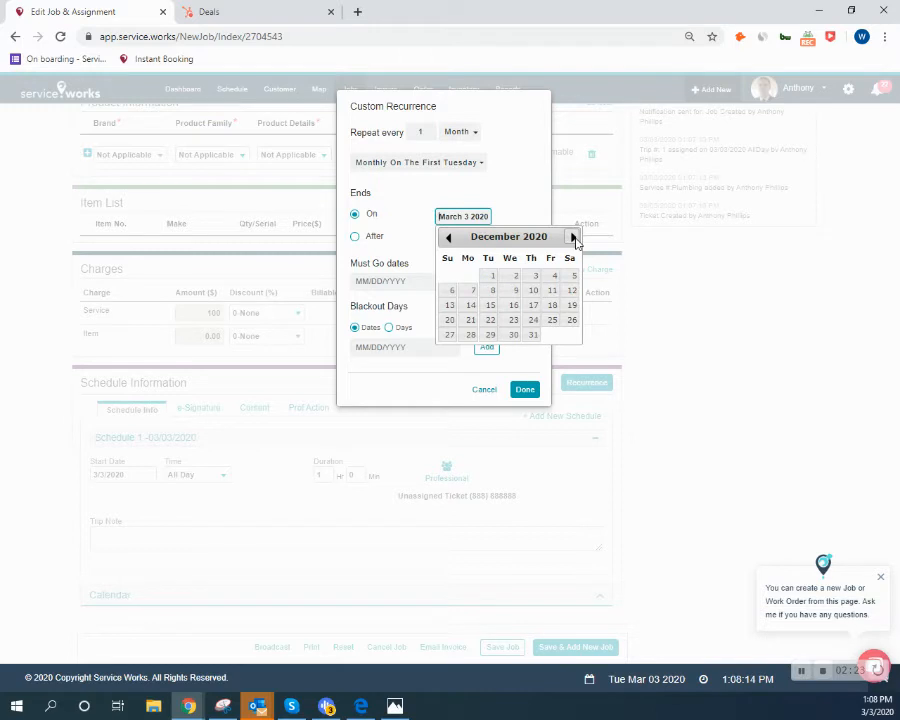
pyautogui.click(533, 335)
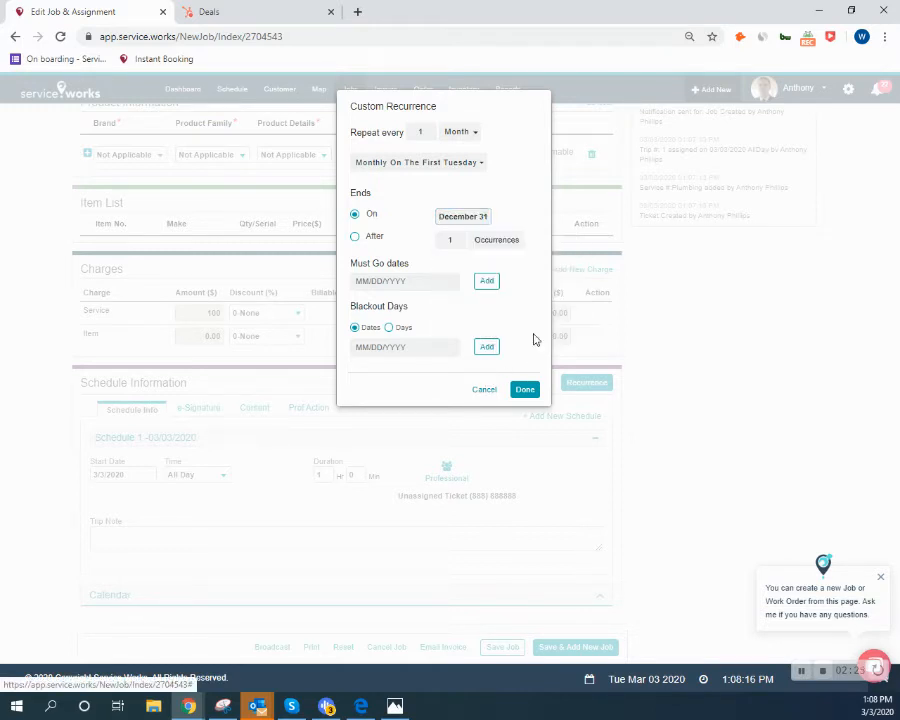
pyautogui.click(525, 390)
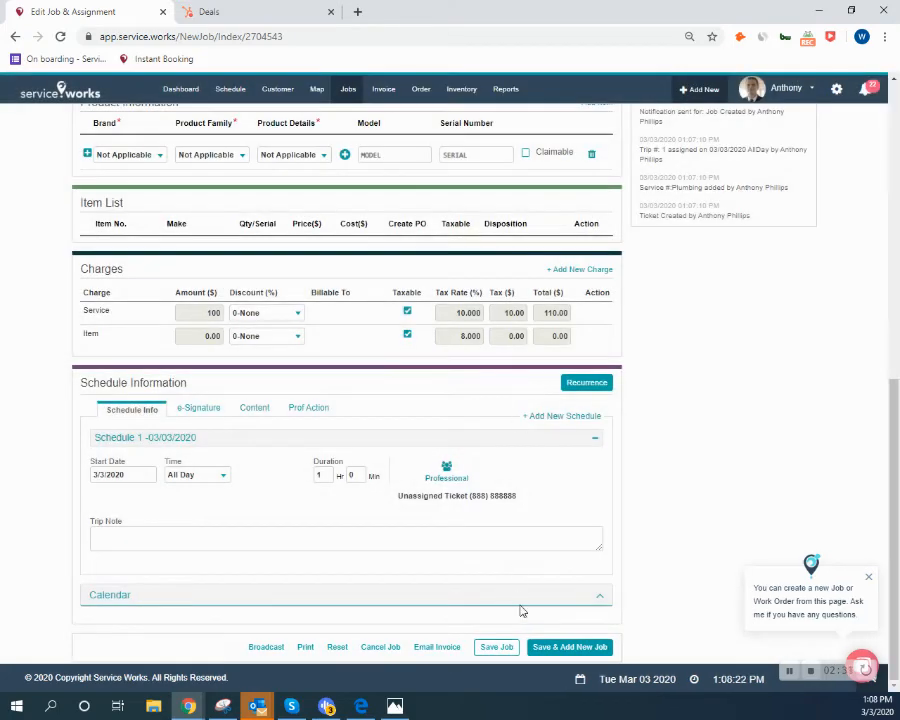
pyautogui.click(502, 649)
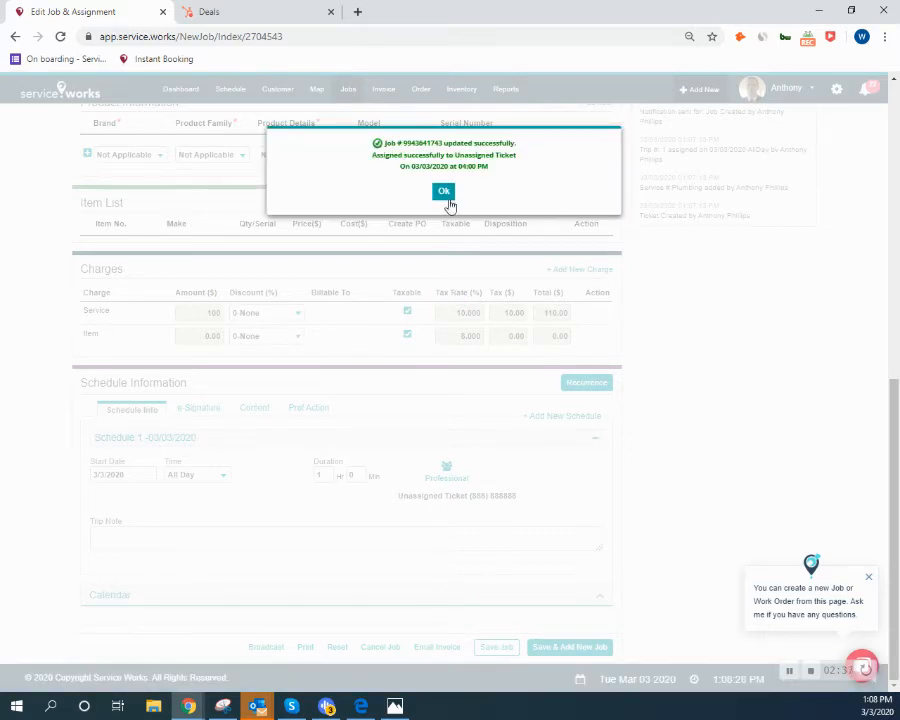
pyautogui.click(446, 198)
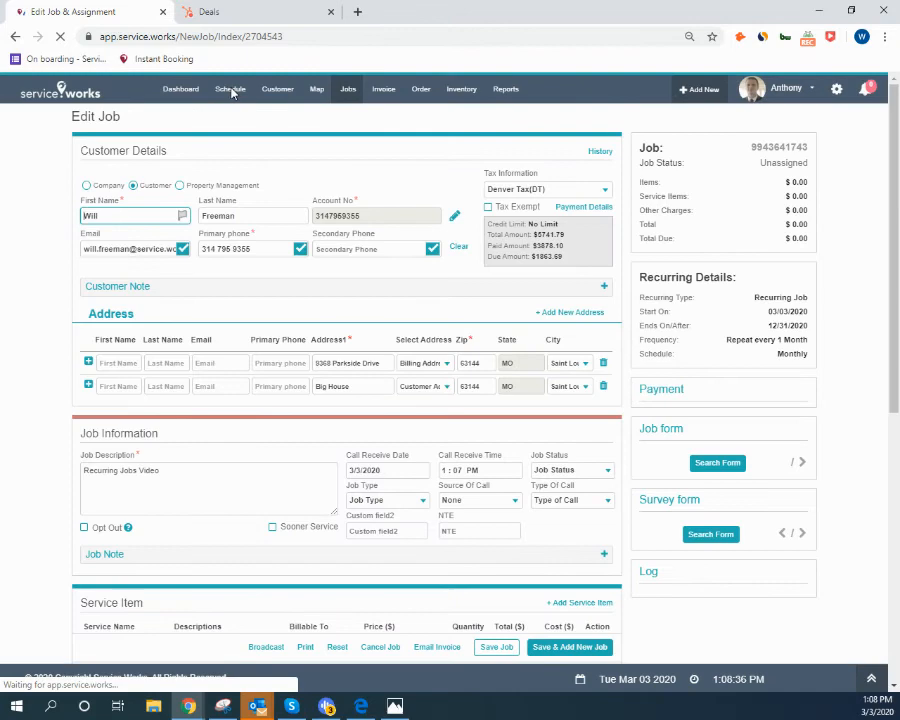
# - Check the weekly schedule for the recurring job's visits on March 3 and in the week of April 5–11, 2020
pyautogui.click(230, 92)
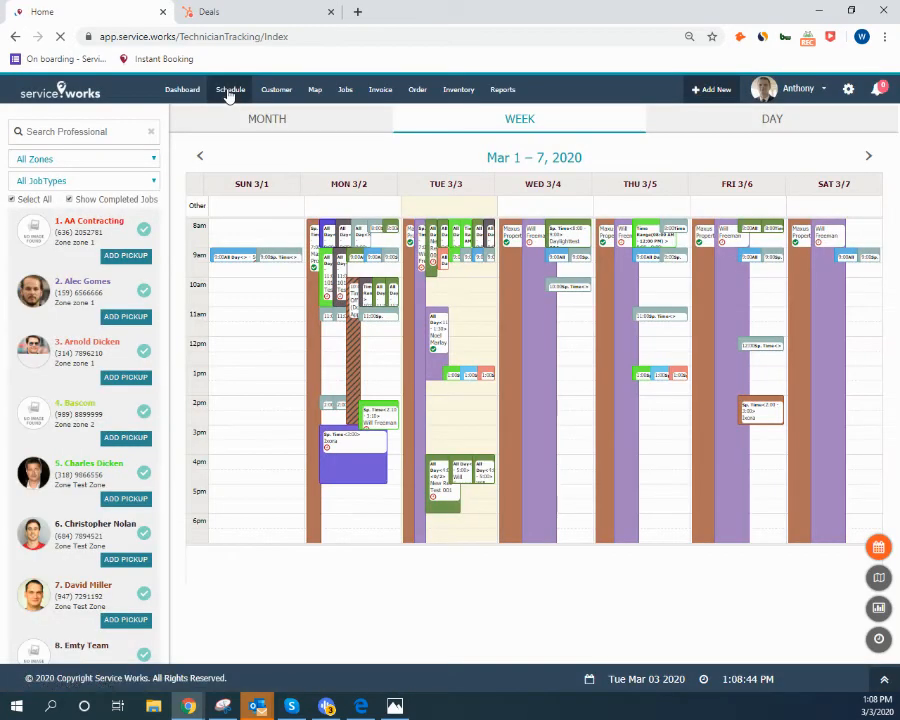
pyautogui.moveTo(462, 472)
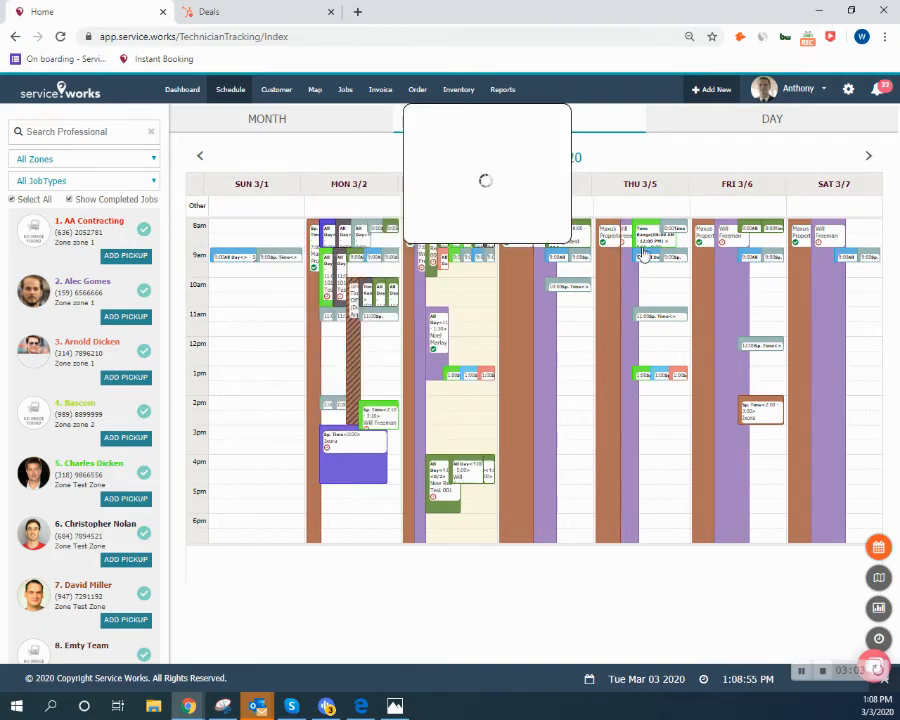
pyautogui.click(871, 158)
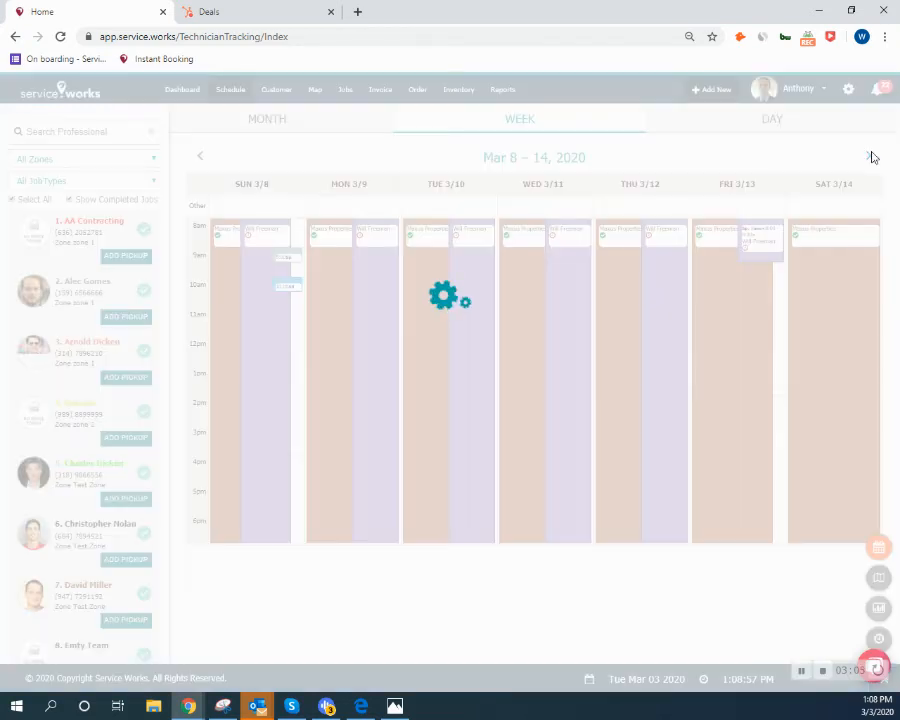
pyautogui.click(871, 157)
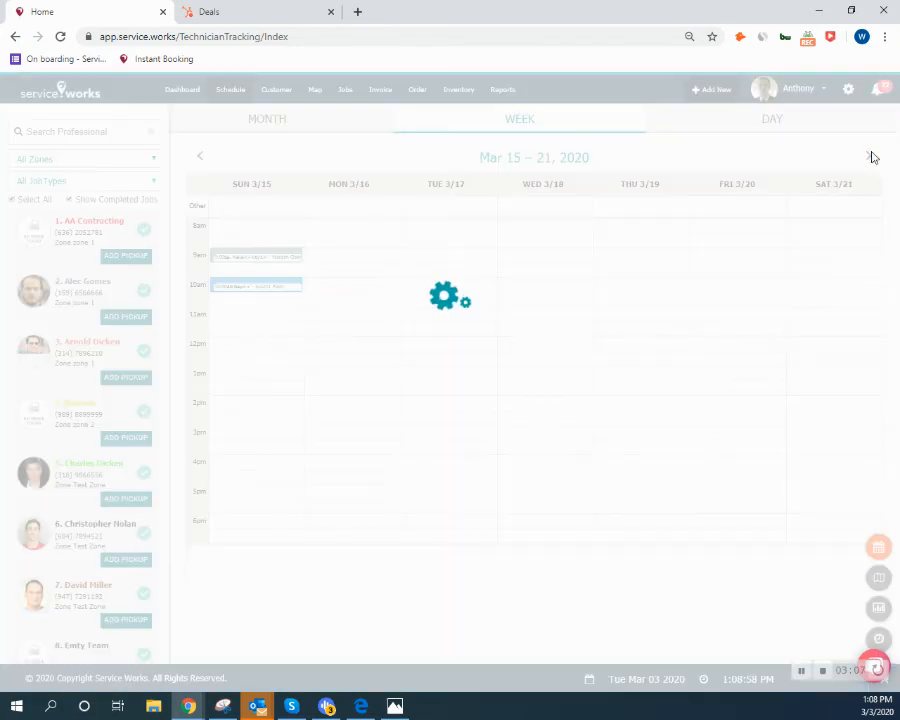
pyautogui.click(871, 157)
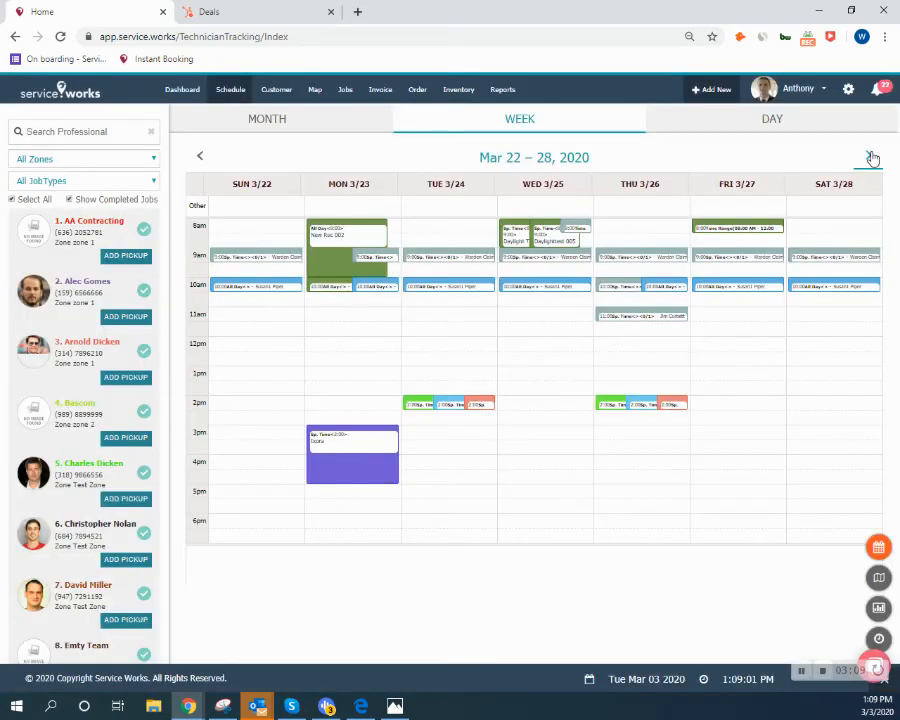
pyautogui.click(871, 157)
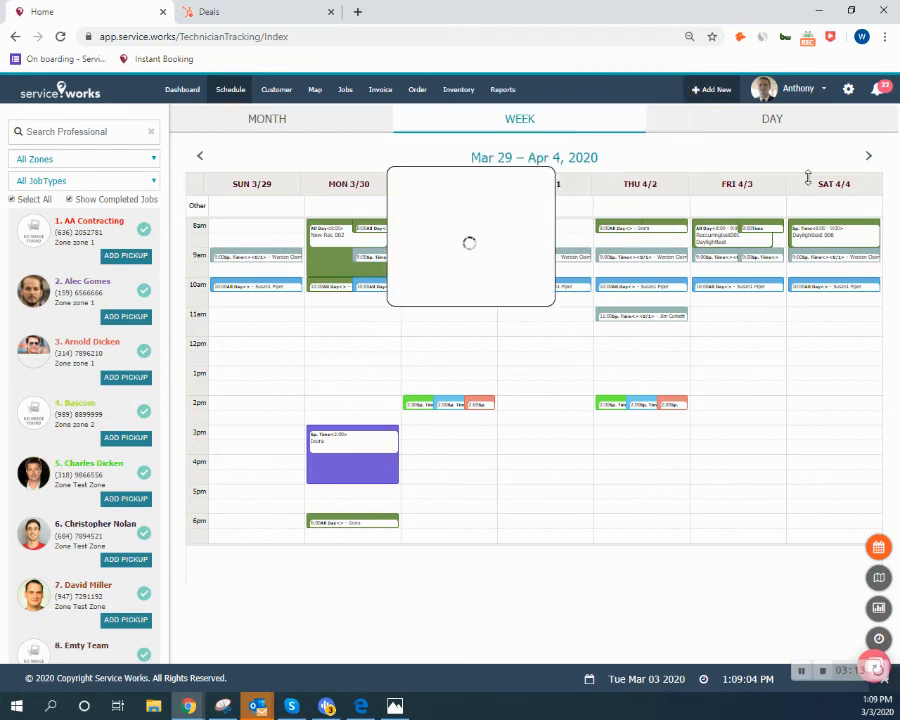
pyautogui.click(867, 159)
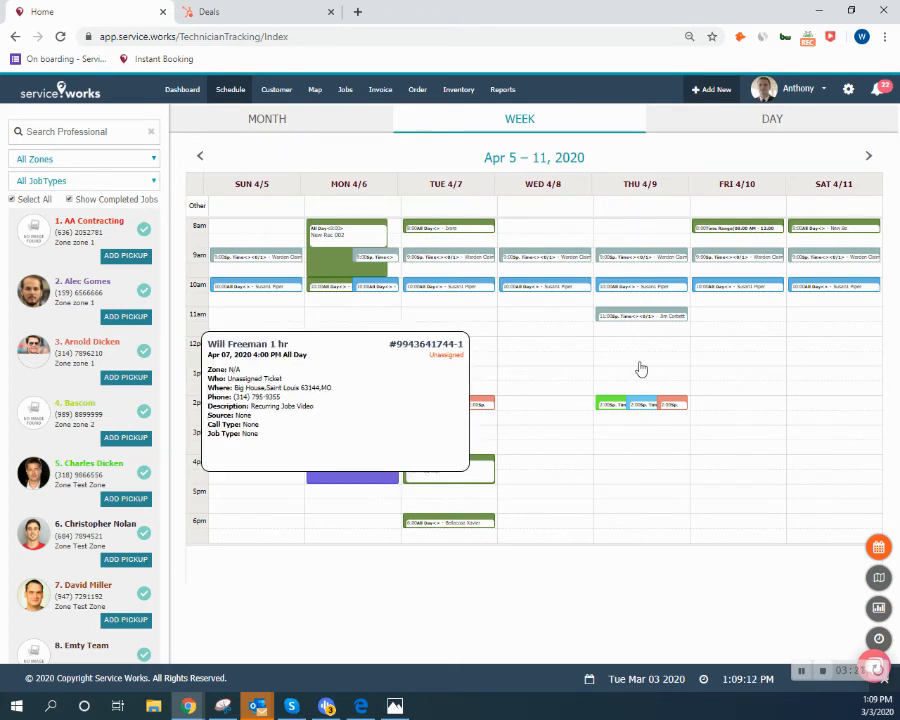
# - Advance the weekly schedule to May 3–9, 2020 and view the recurring job's Tuesday visit details
pyautogui.click(869, 160)
pyautogui.click(869, 160)
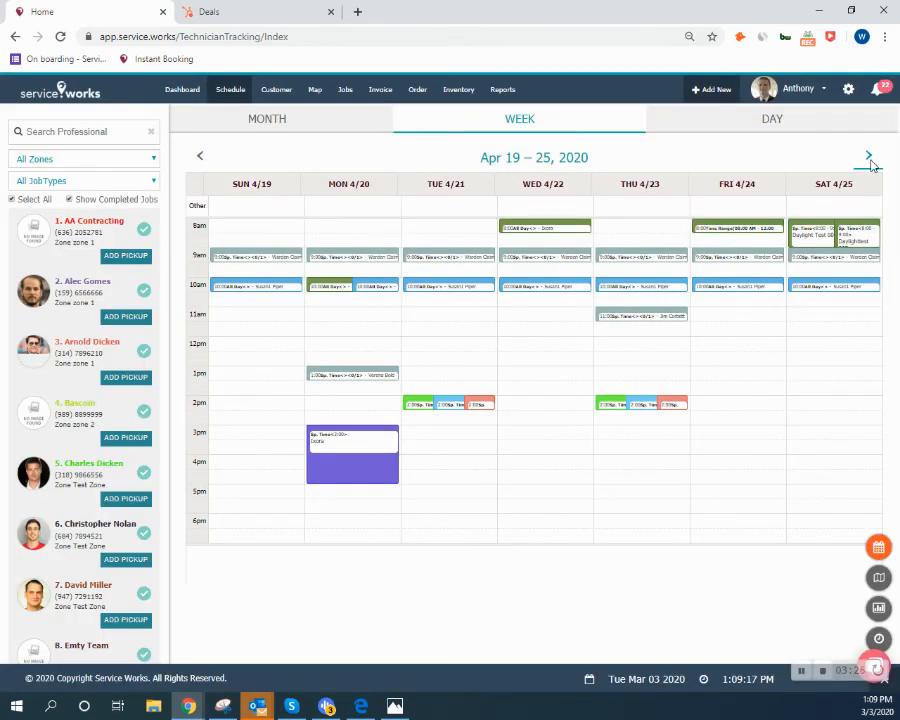
pyautogui.click(869, 160)
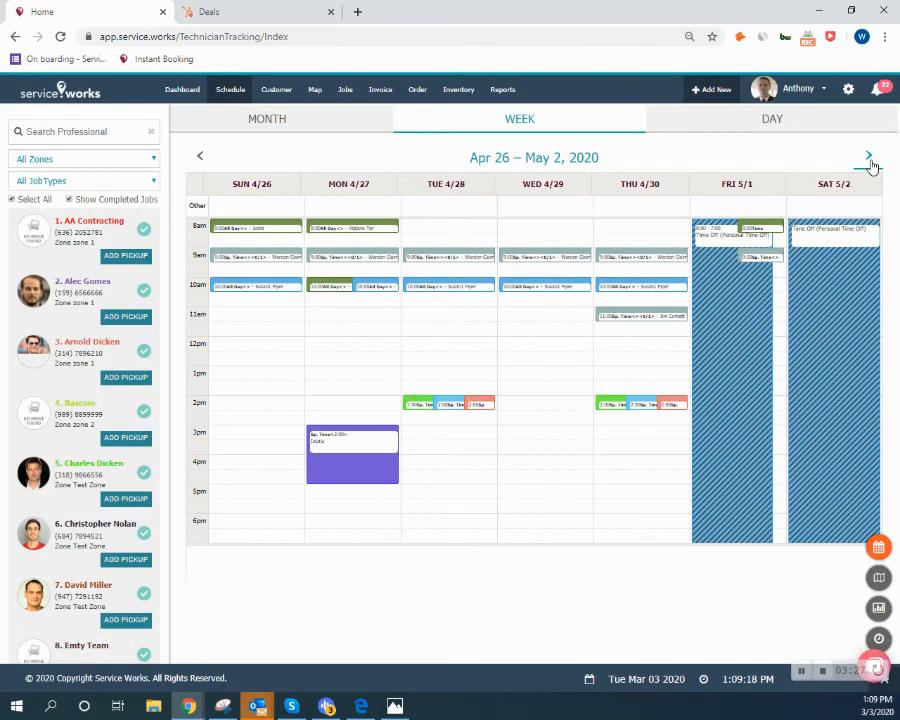
pyautogui.click(869, 160)
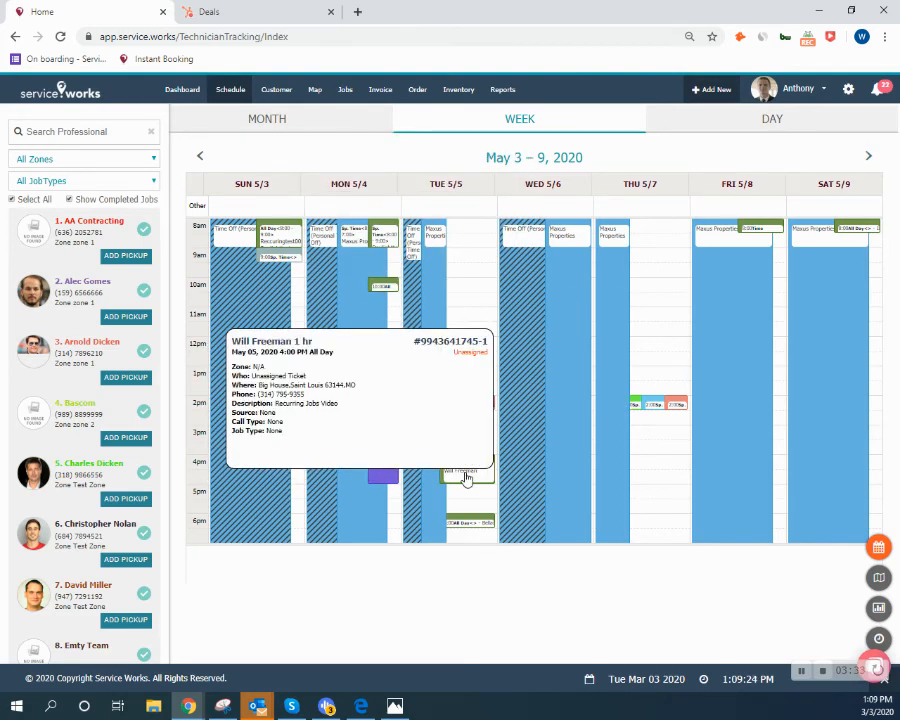
# - Advance the weekly schedule to May 31 – June 6, 2020 and view the recurring job's Tuesday visit details
pyautogui.click(870, 156)
pyautogui.click(870, 156)
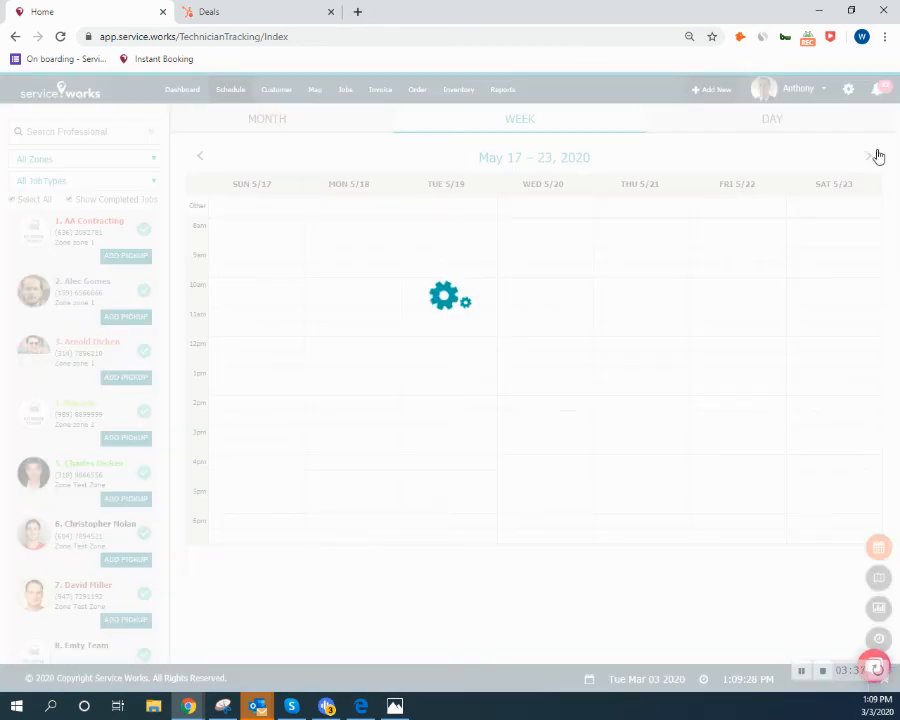
pyautogui.click(872, 156)
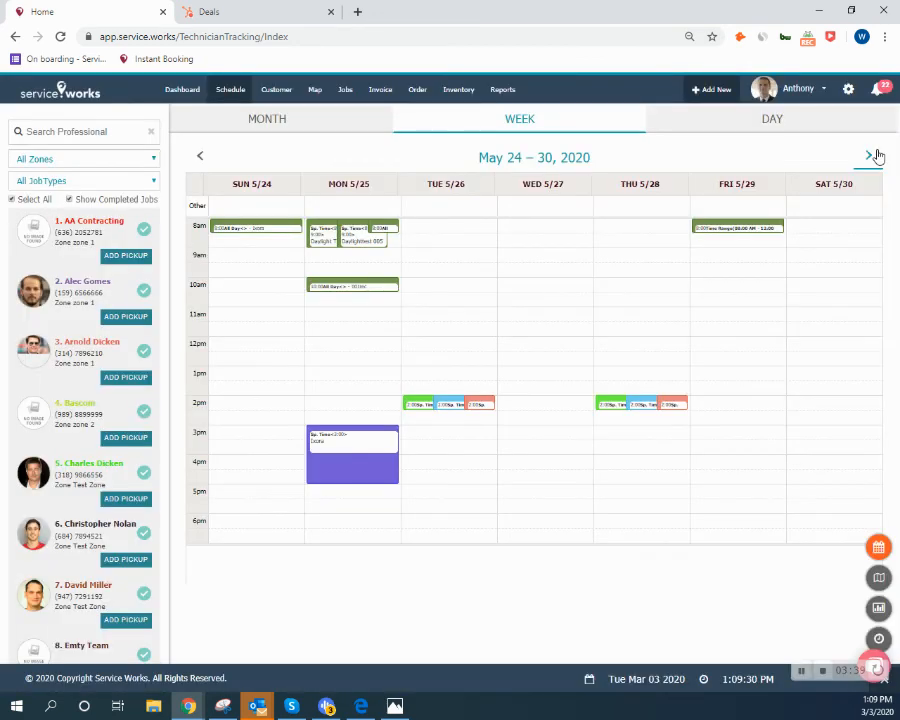
pyautogui.click(870, 156)
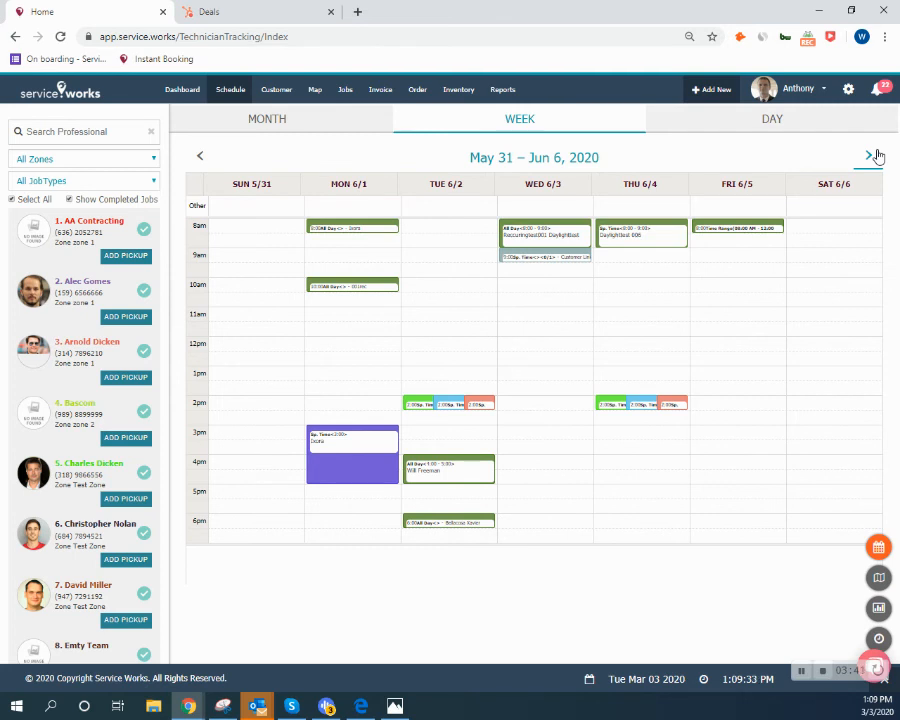
pyautogui.moveTo(443, 473)
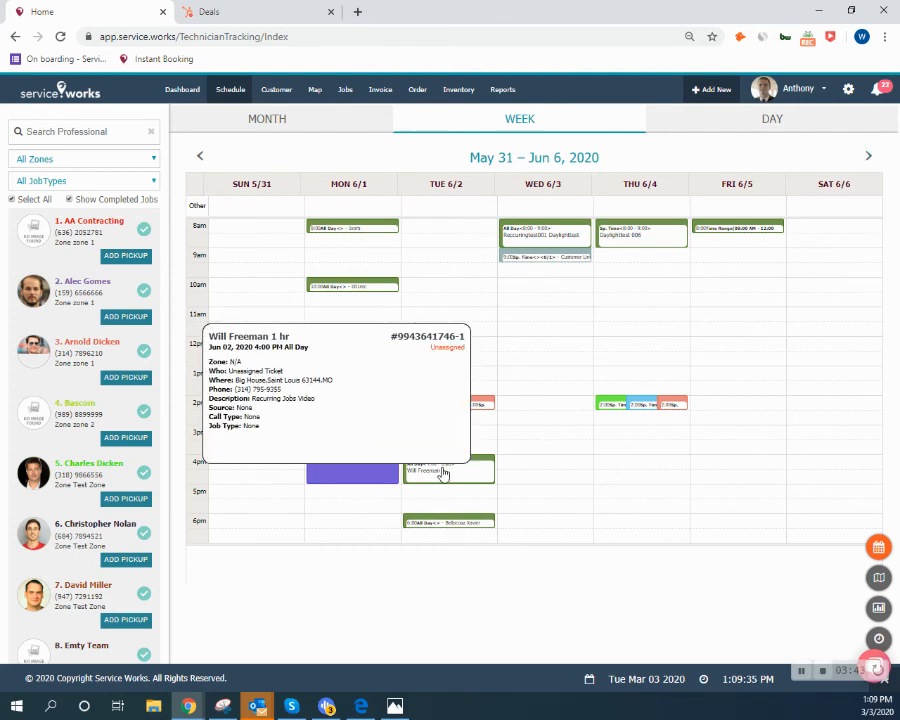